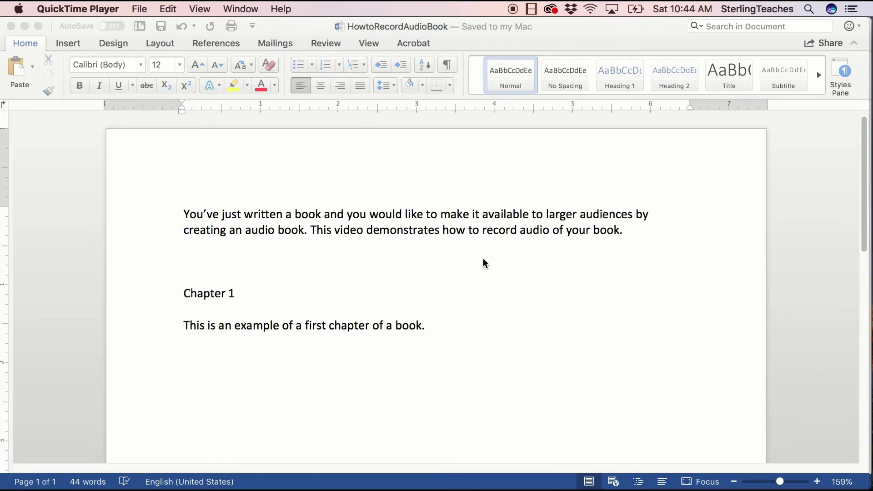
Switch to System Preferences and open the Customize list of voices under Accessibility > Speech
key(super+Tab)
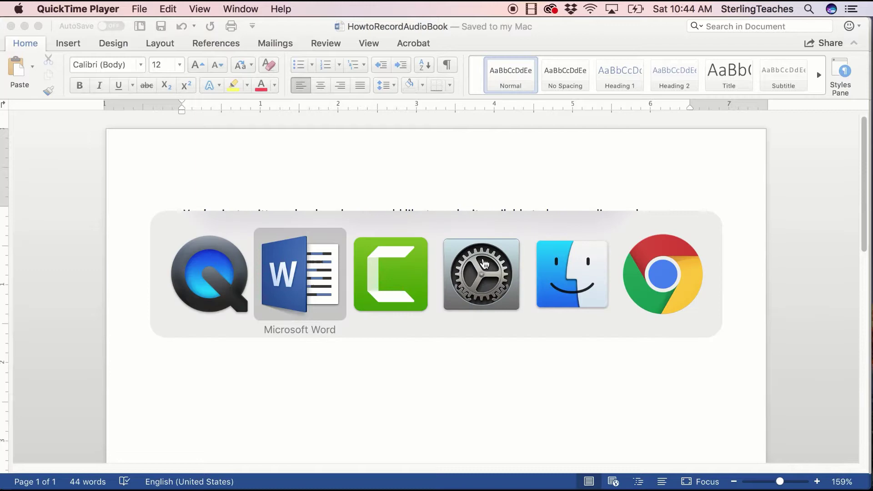
key(Tab)
key(Tab)
click(485, 264)
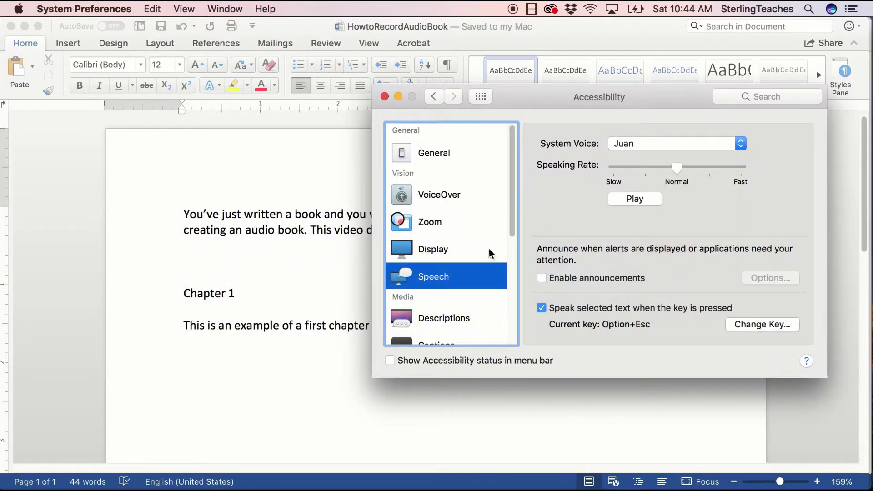
click(741, 144)
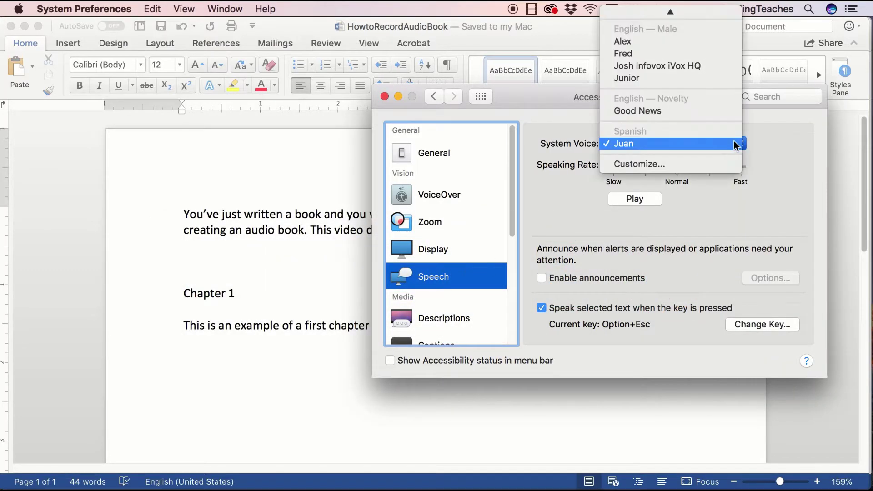
mouse_move(685, 13)
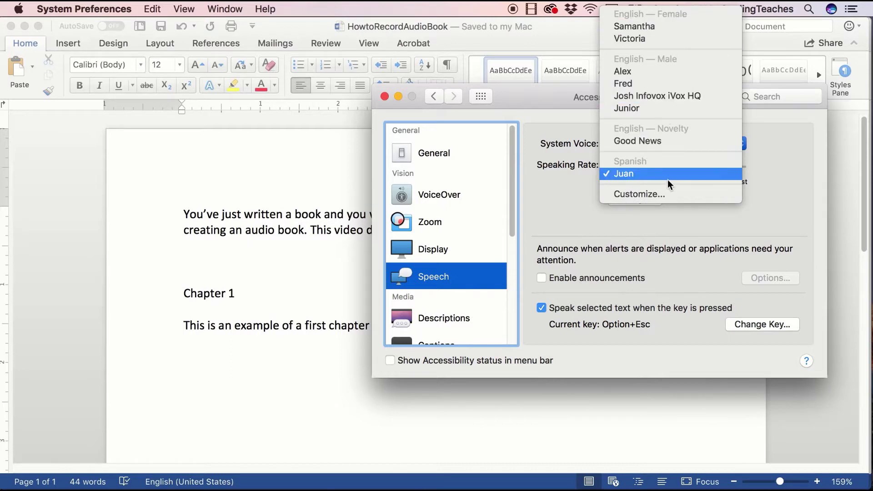
click(667, 194)
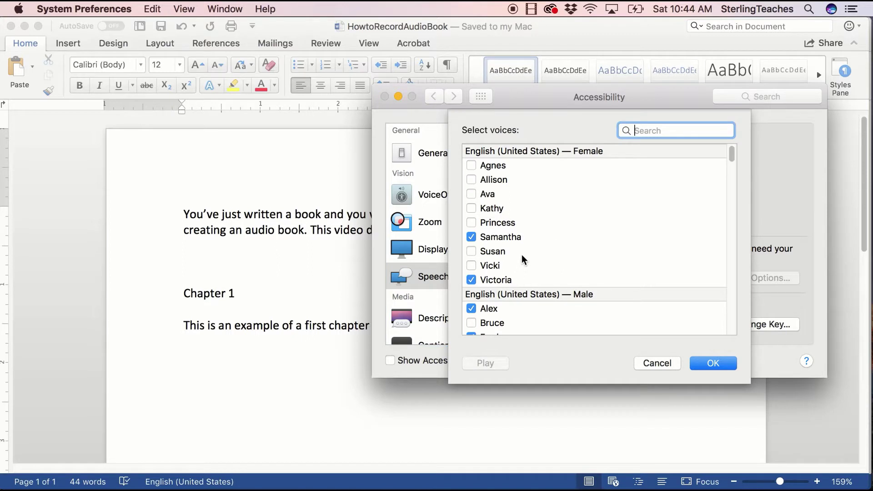
Scroll through all the available system voices, then confirm the list with OK
scroll(563, 268, down, 1)
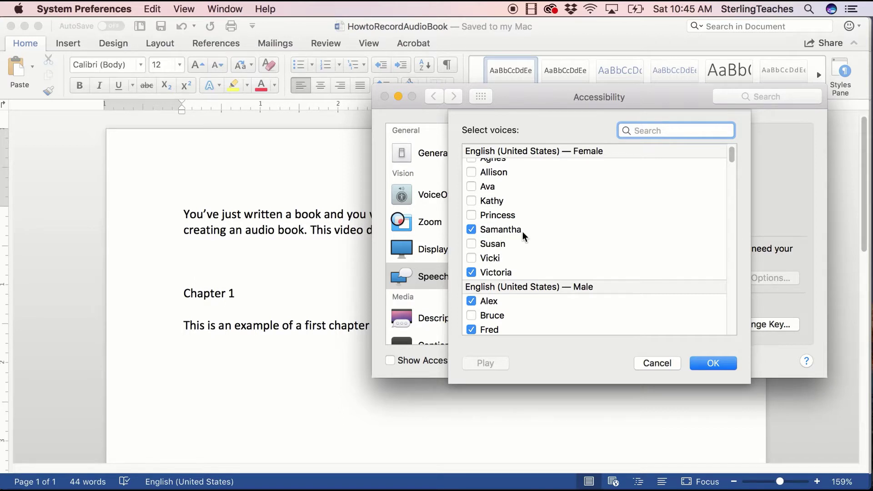
scroll(565, 226, down, 5)
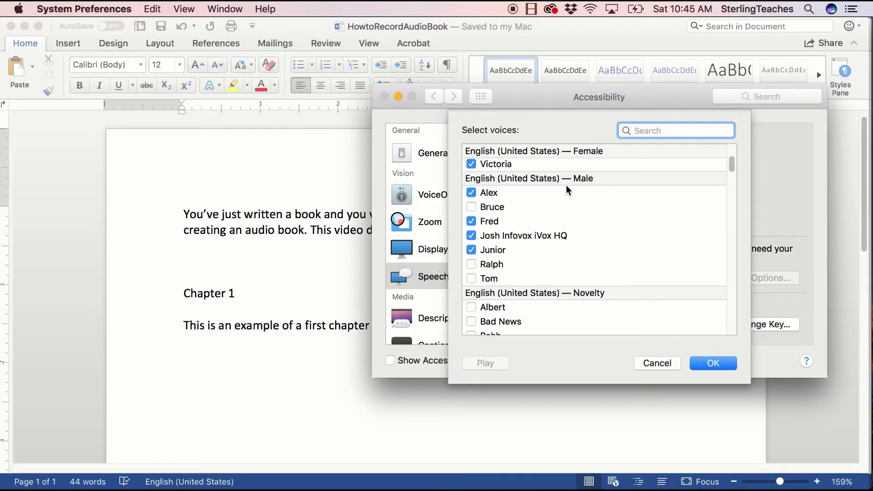
scroll(570, 186, down, 4)
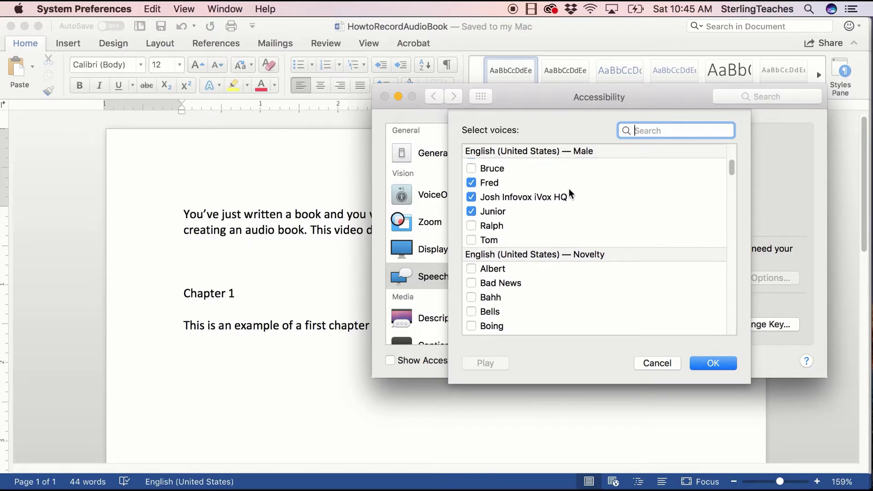
scroll(569, 189, down, 12)
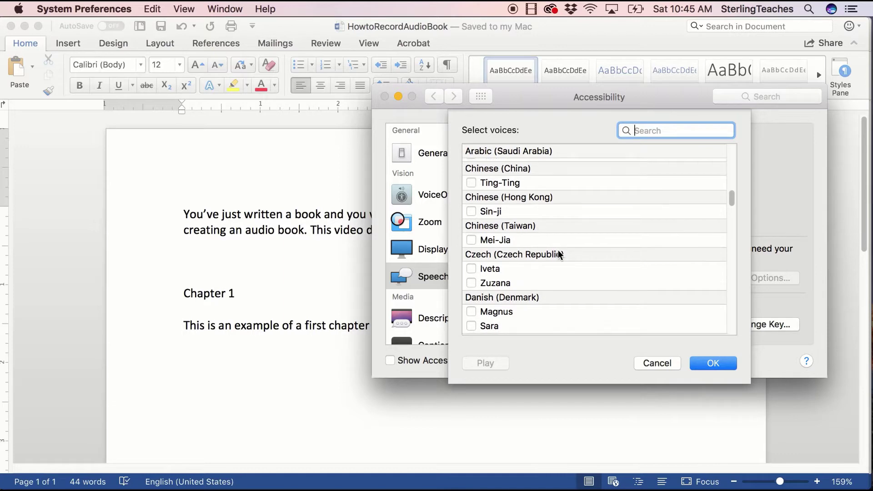
scroll(558, 249, down, 6)
scroll(558, 254, down, 10)
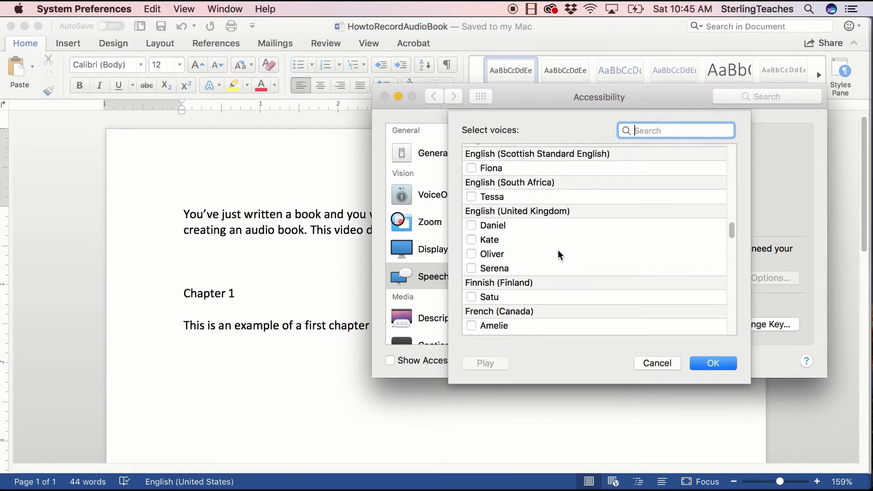
scroll(546, 254, down, 10)
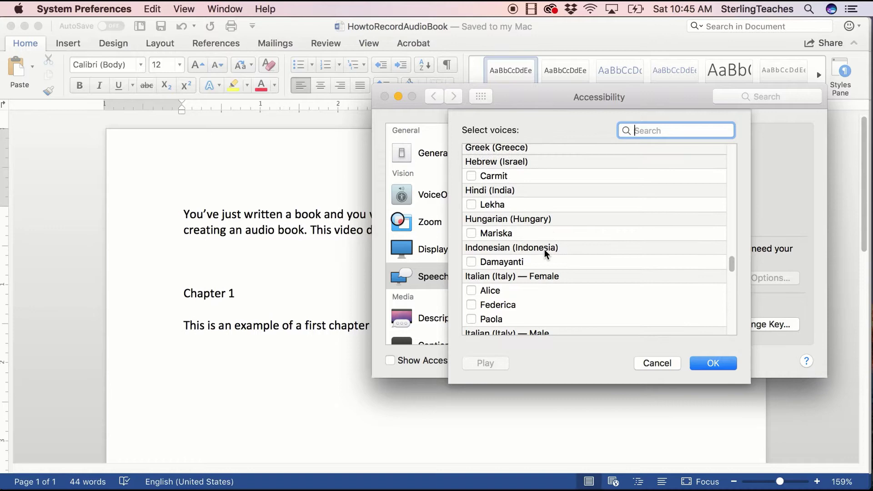
scroll(544, 250, down, 12)
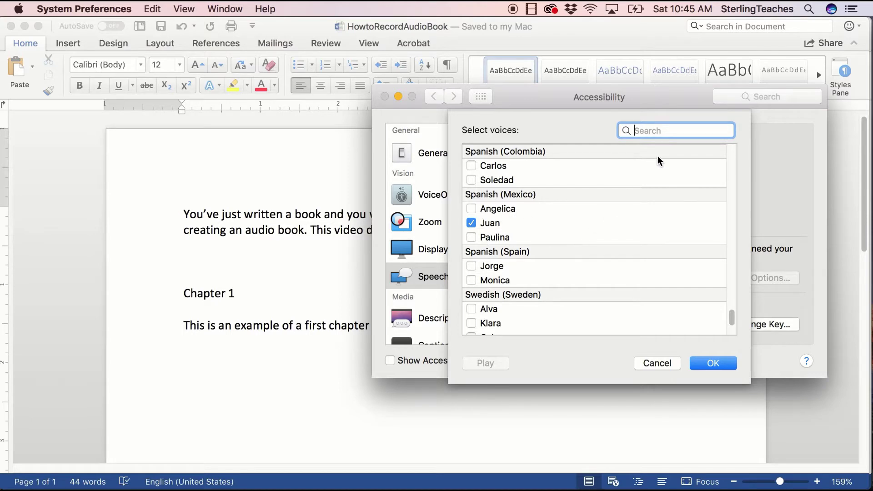
scroll(579, 264, down, 2)
scroll(578, 264, up, 20)
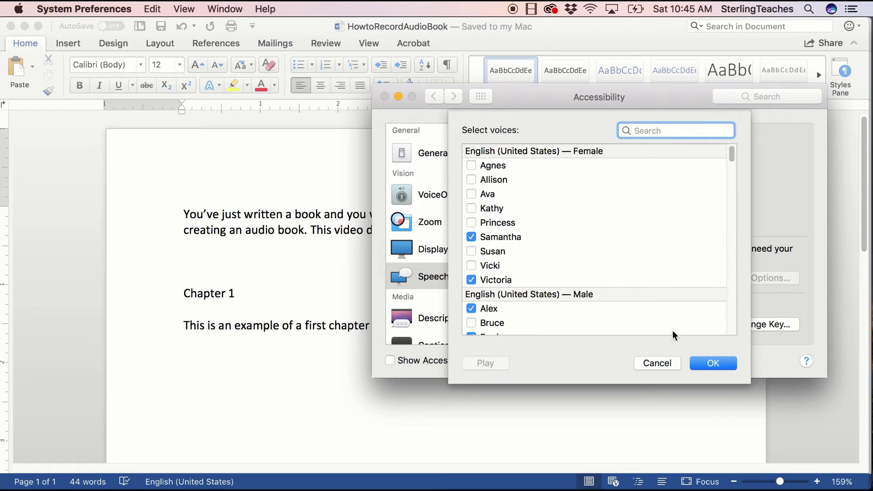
click(714, 365)
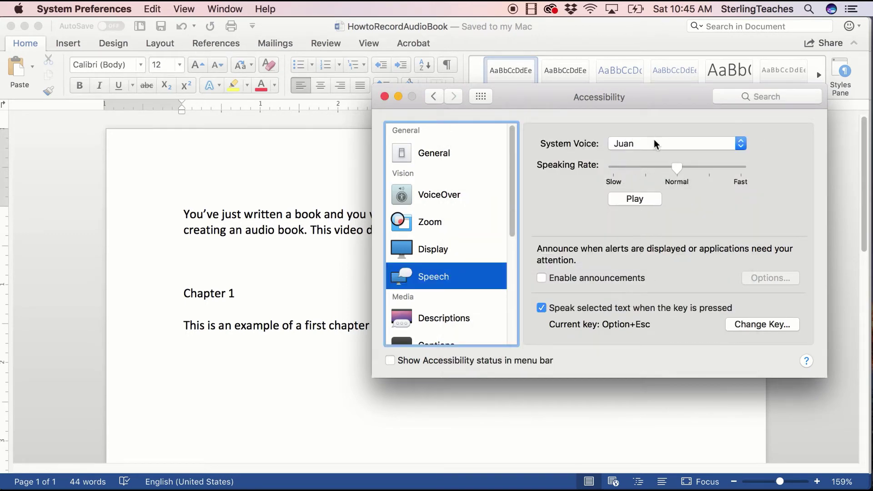
Set Alex as the system voice, play a preview, and go back to the Word document
click(654, 144)
click(657, 45)
click(632, 199)
click(338, 308)
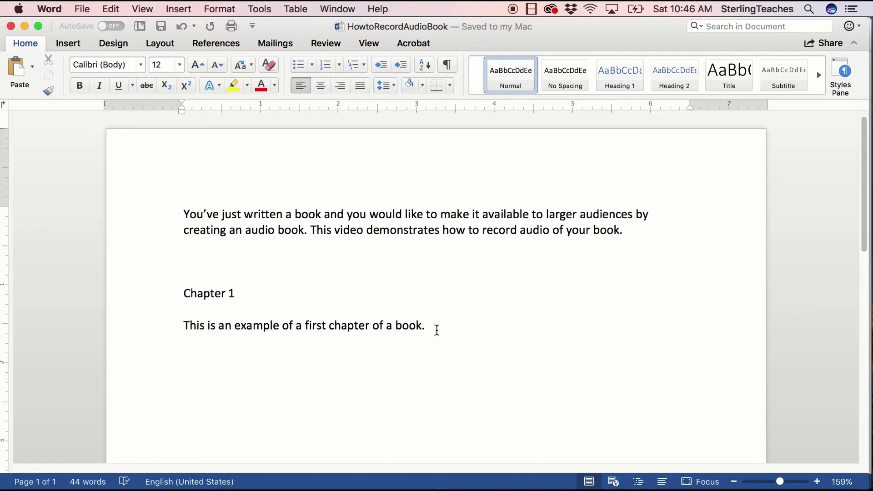
Select the Chapter 1 heading and search the document for 'chapter', showing both matches
triple_click(248, 294)
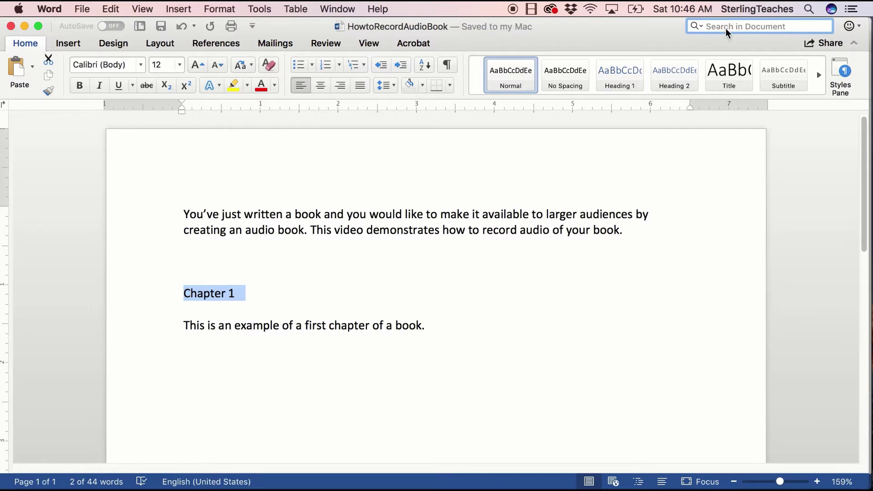
text(chapter)
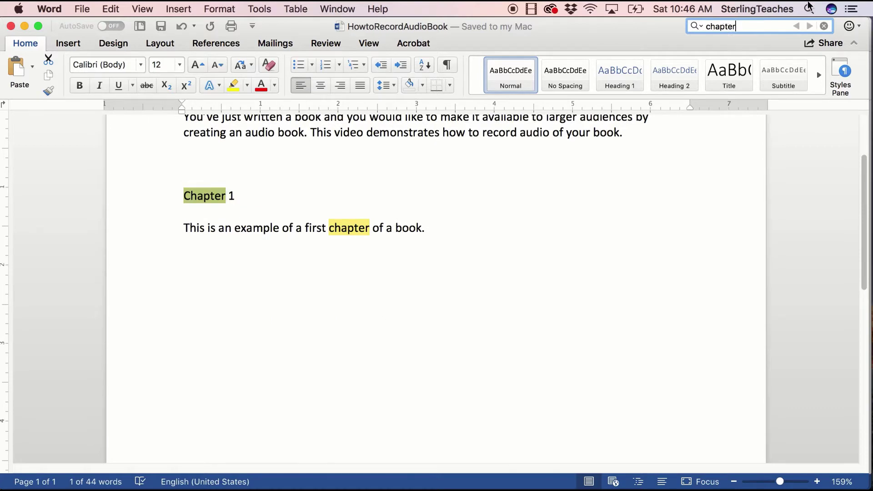
click(696, 27)
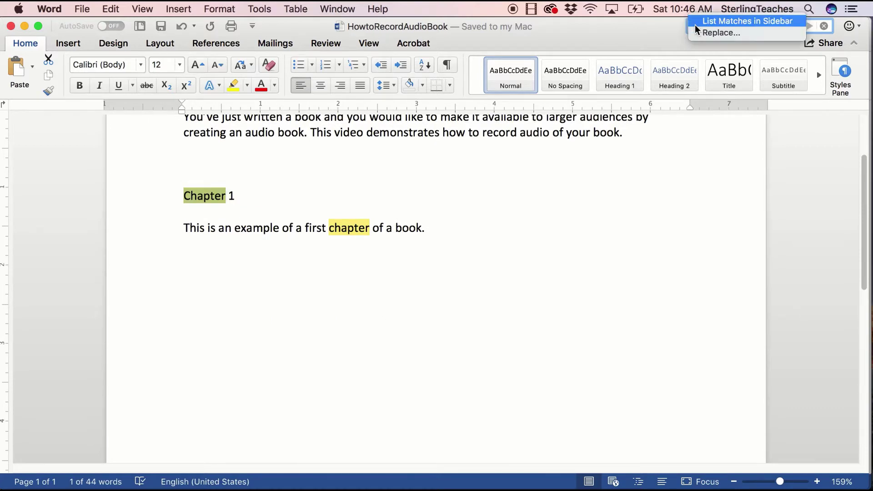
Replace both occurrences of 'chapter' with ',,,,, chapter,,,,,' using Replace All
click(724, 32)
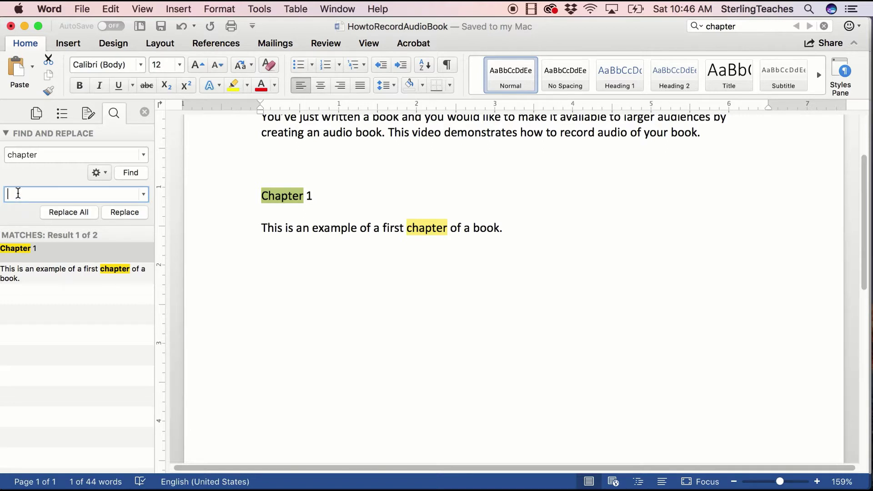
text(,,,,, chapter,,,,,)
click(69, 213)
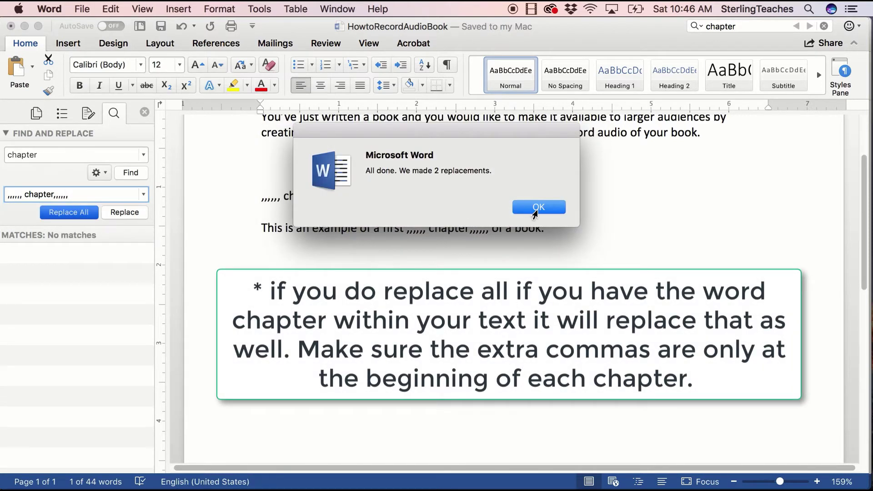
Dismiss the replacement confirmation, select all the document text, and switch to Camtasia 3
click(532, 207)
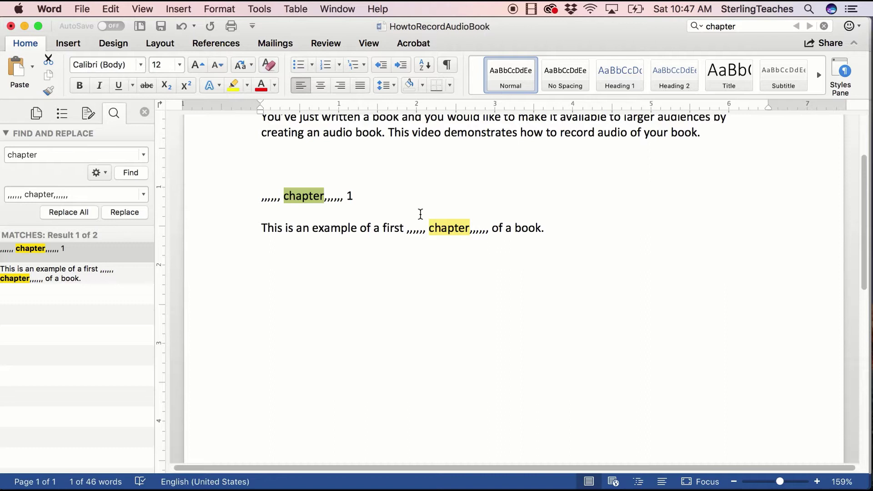
click(468, 253)
key(super+a)
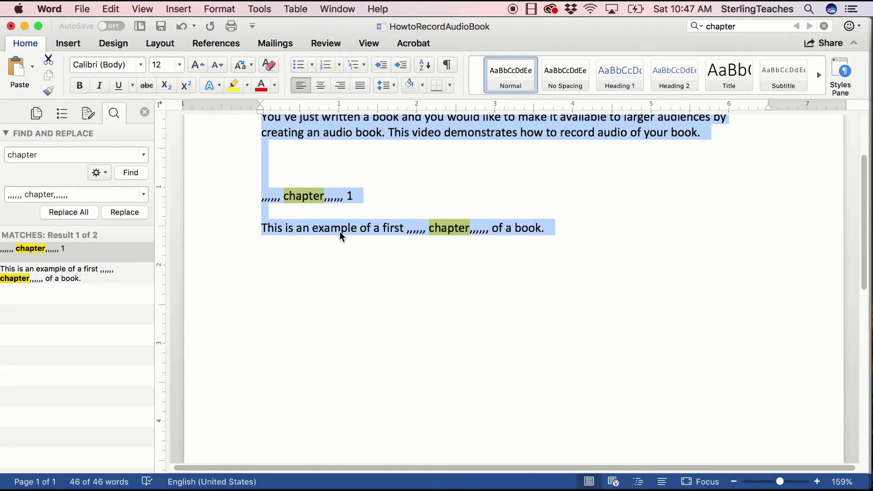
key(super+Tab)
key(super+Tab)
key(super+Tab)
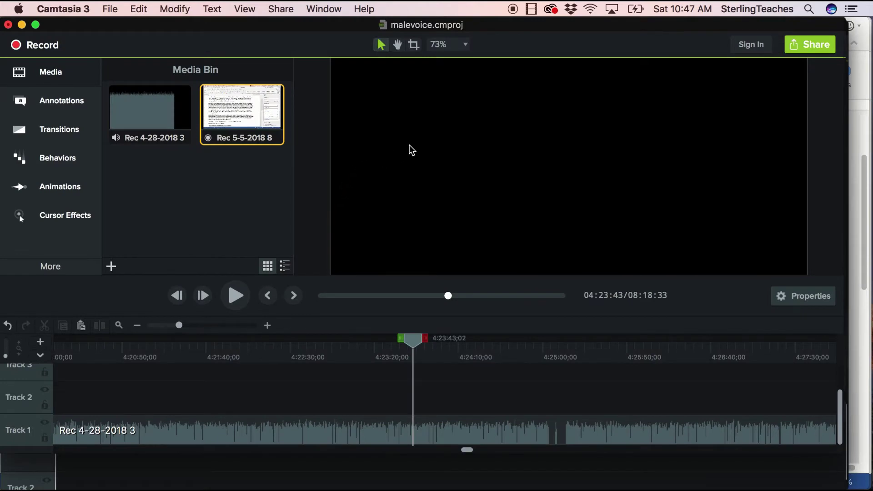
Open the Camtasia recorder, move its panel higher, and start the screen-and-audio recording
click(37, 46)
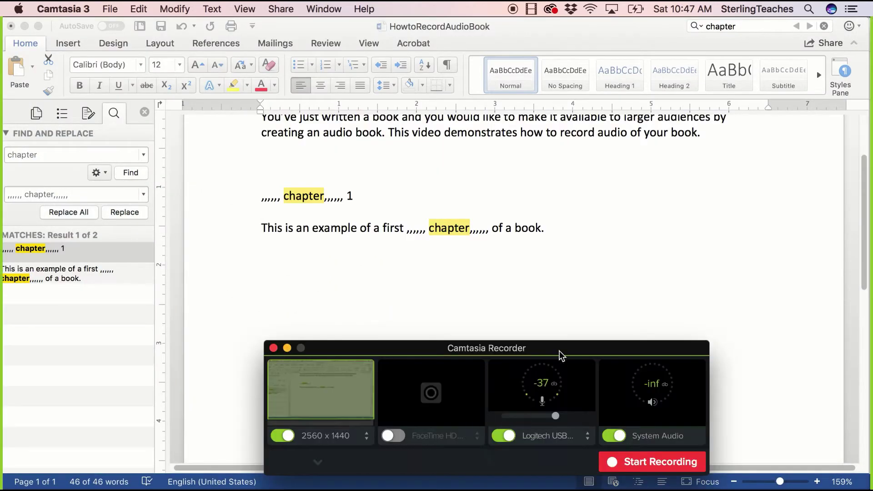
drag(559, 351, 512, 229)
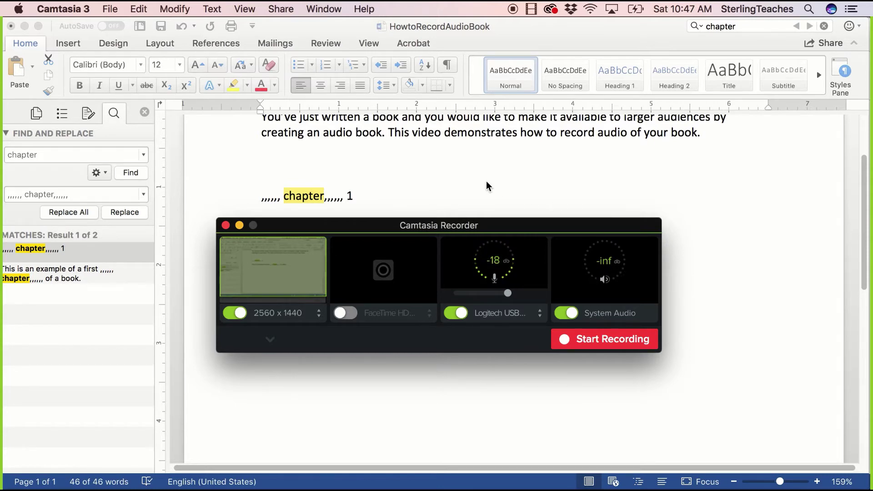
click(609, 339)
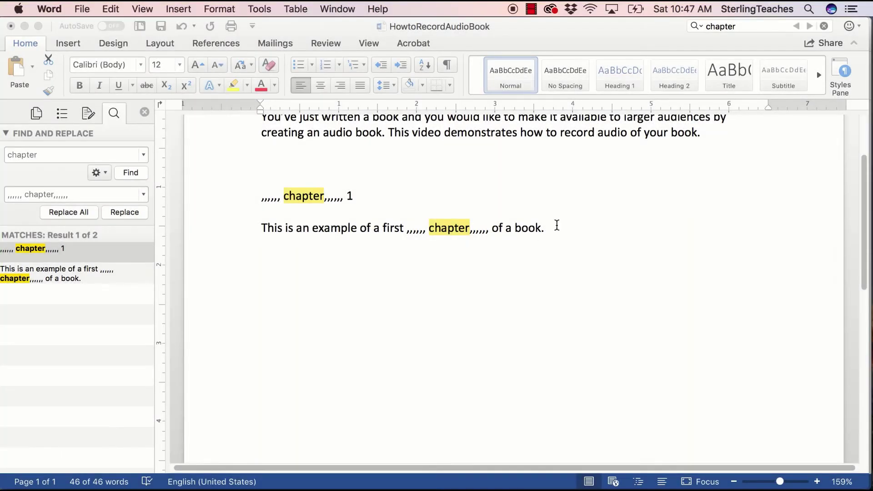
Select all the Word text, have it spoken aloud, then stop the Camtasia recording
click(556, 227)
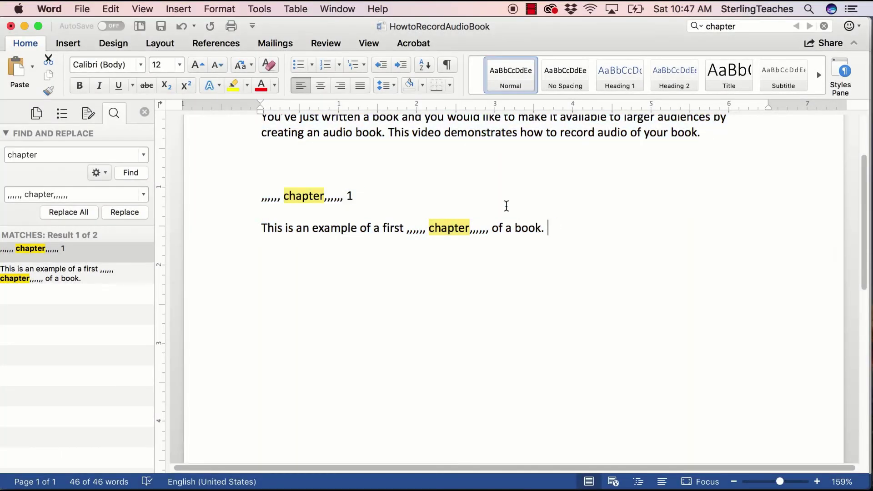
drag(505, 205, 272, 99)
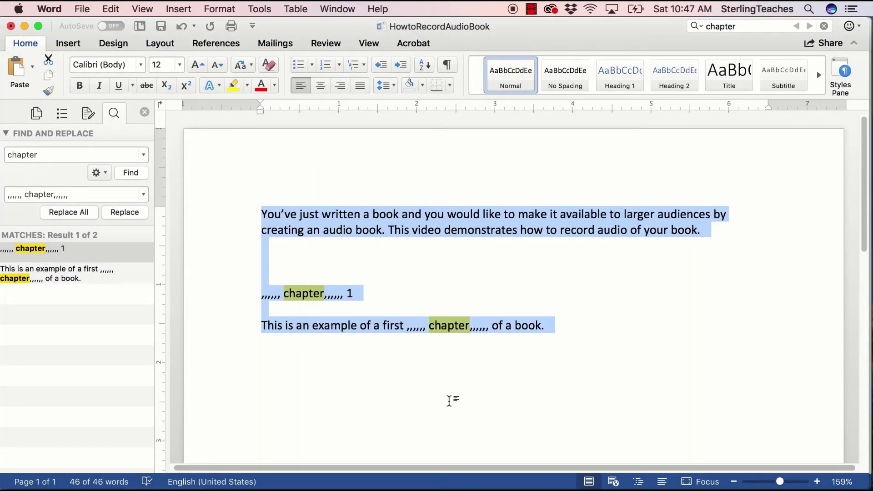
key(super+c)
click(532, 9)
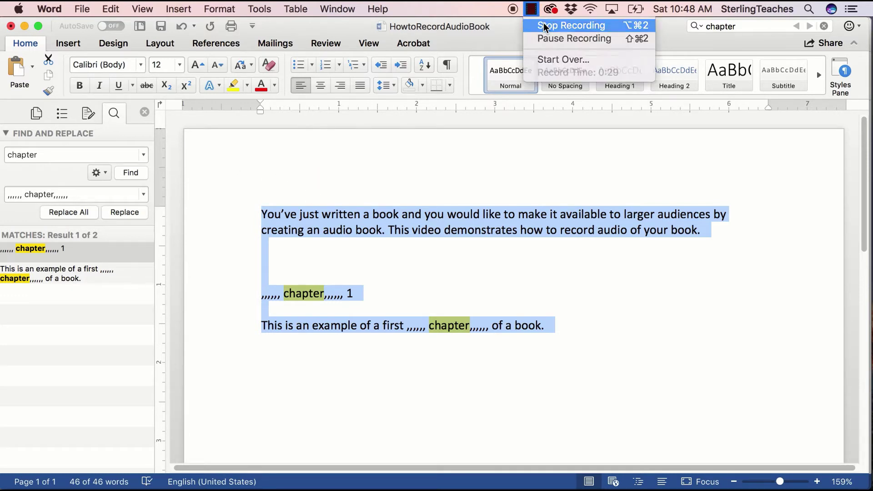
click(549, 24)
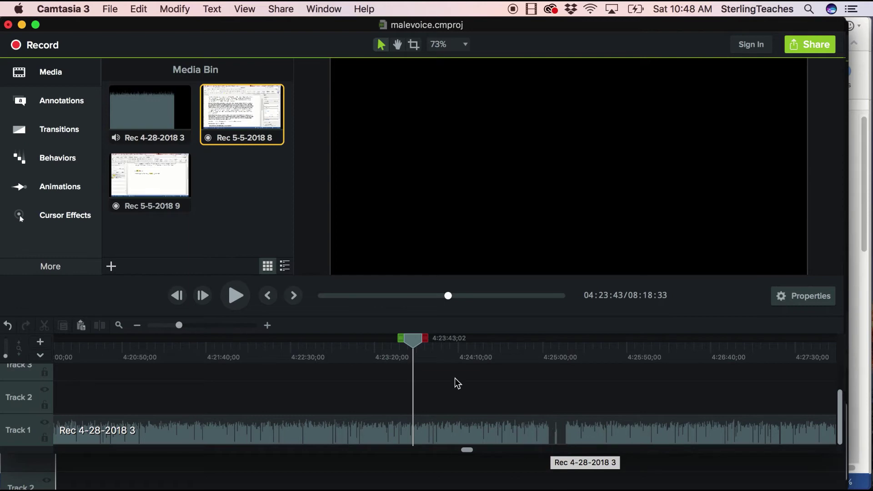
Scrub and play the narration, checking the gap near 4:16:22, then return to 4:14:25
drag(413, 340, 554, 353)
key(space)
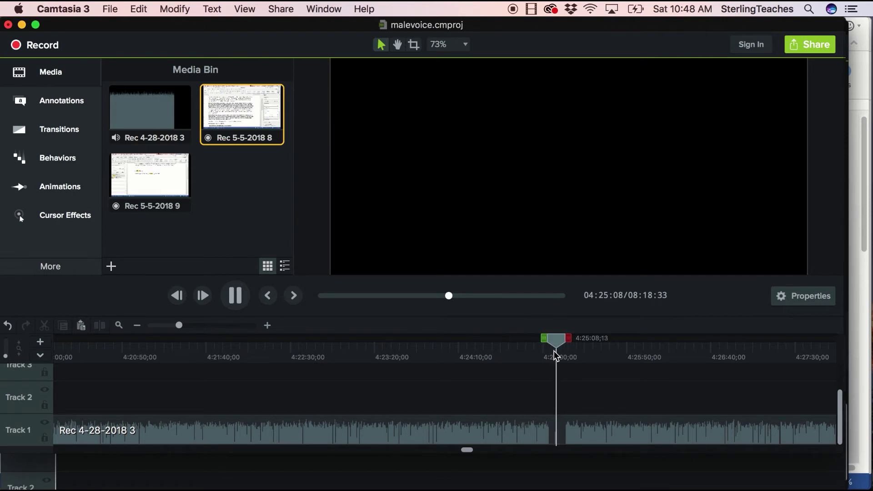
key(space)
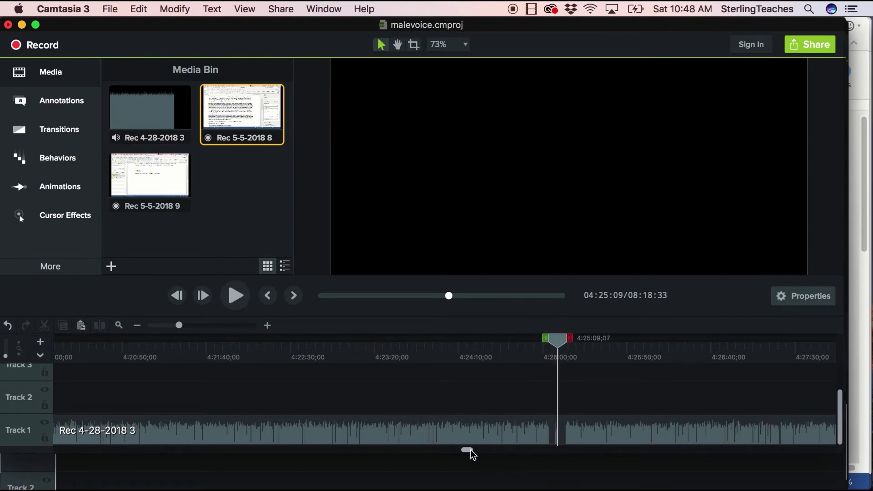
drag(180, 325, 159, 327)
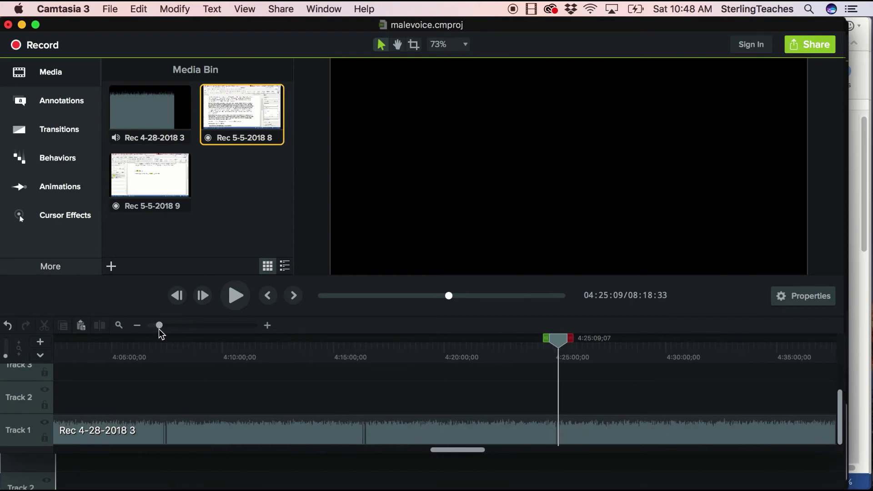
click(364, 353)
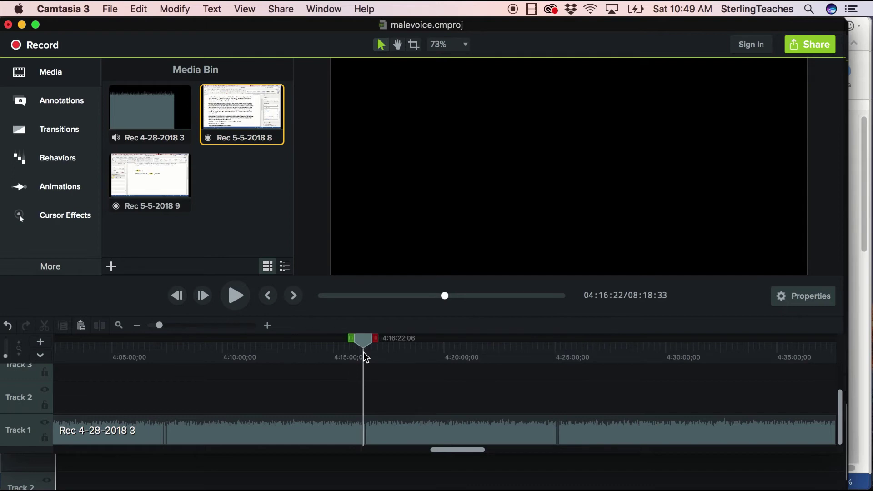
click(267, 326)
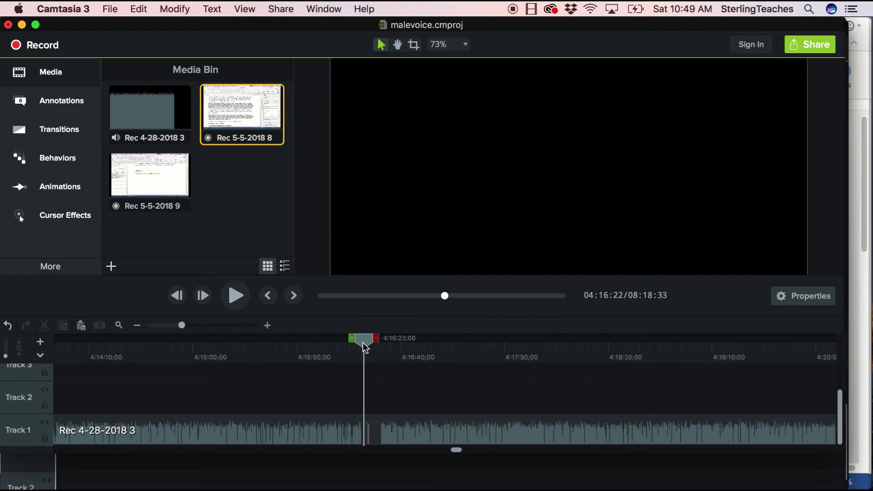
drag(364, 347, 364, 347)
key(space)
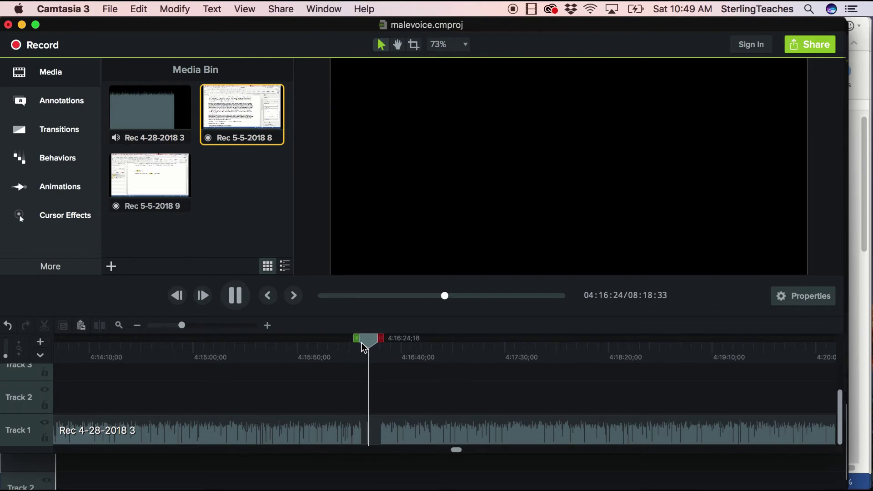
key(space)
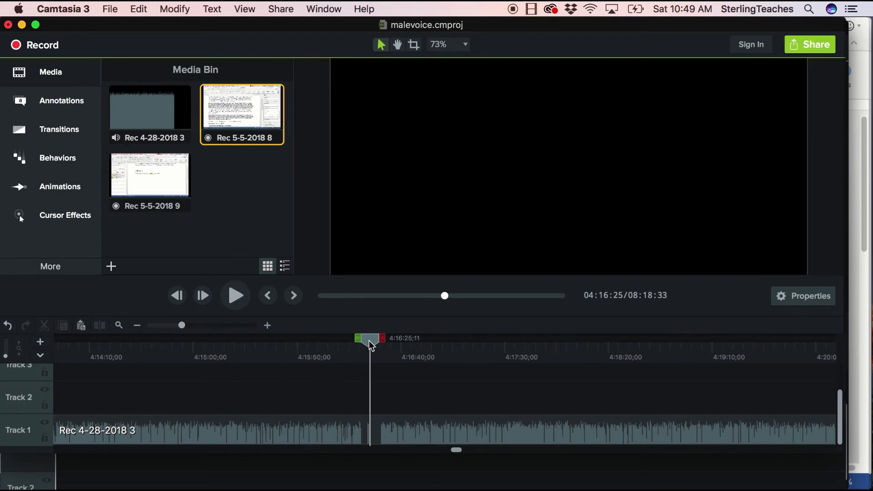
drag(364, 347, 121, 347)
Zoom out, locate the gap near 5:11:39, and play across it from 5:11:28
click(137, 326)
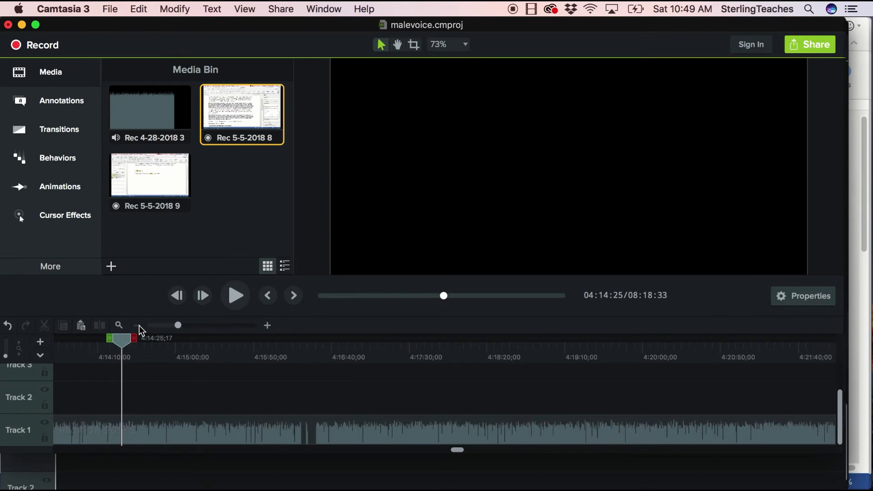
click(139, 326)
click(139, 326)
click(139, 326)
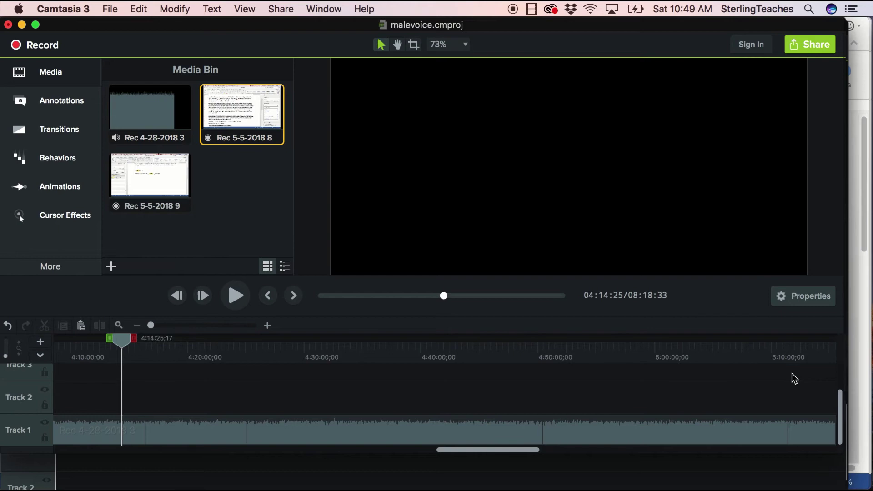
drag(527, 450, 564, 444)
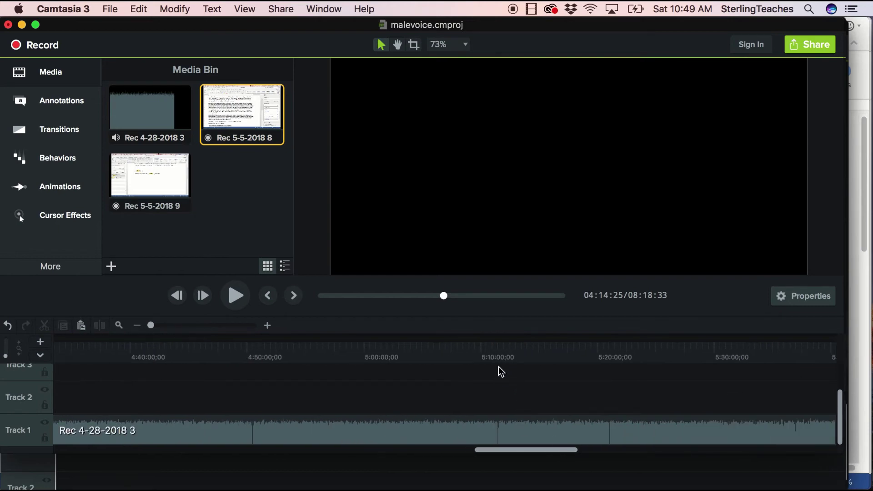
click(499, 387)
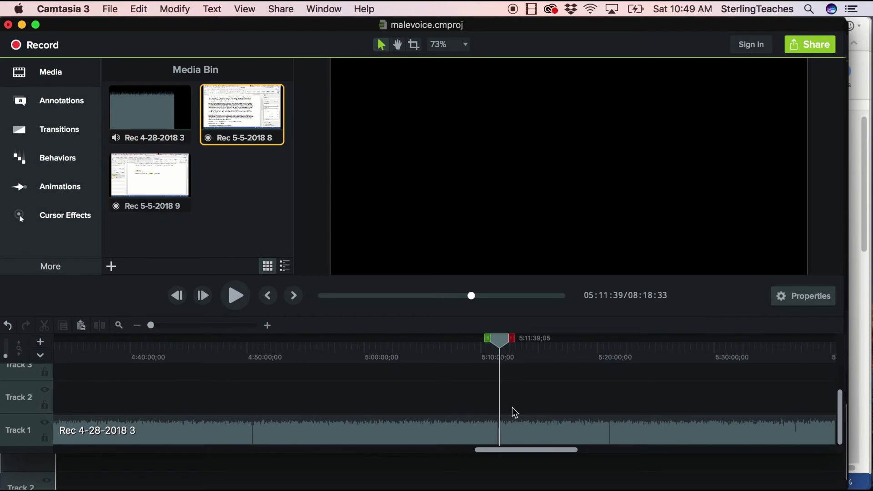
click(267, 325)
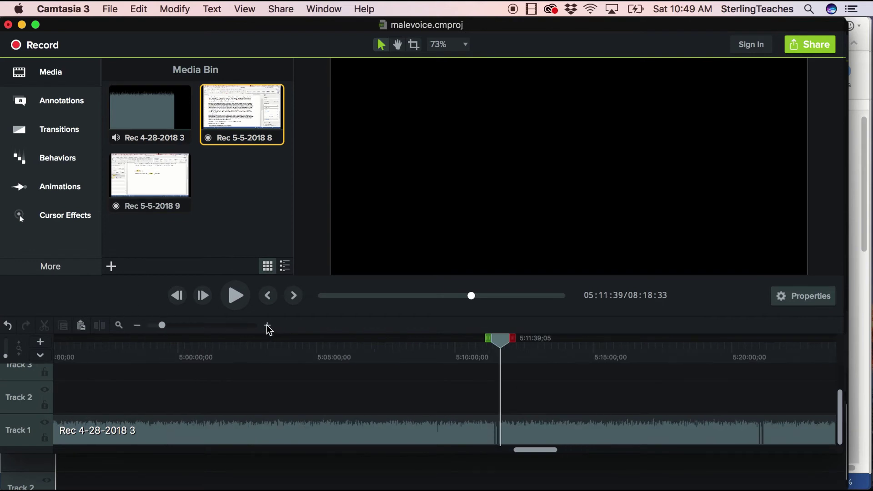
click(268, 325)
click(268, 325)
drag(509, 341, 483, 348)
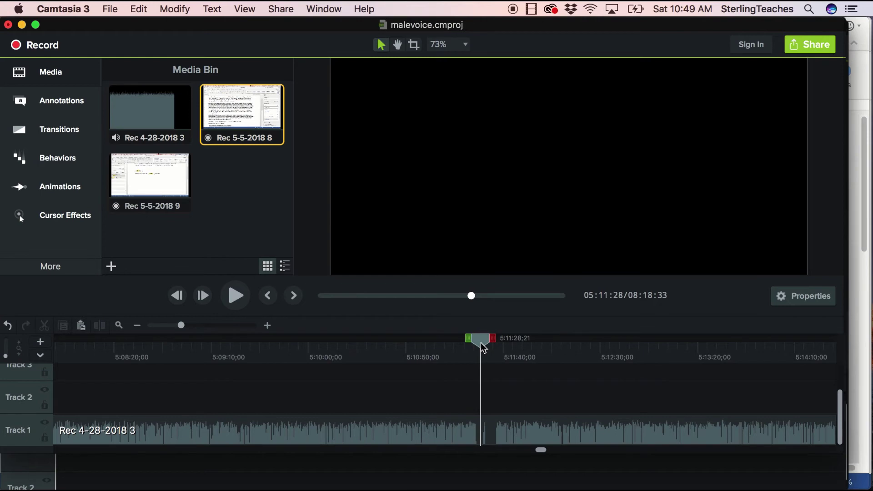
key(space)
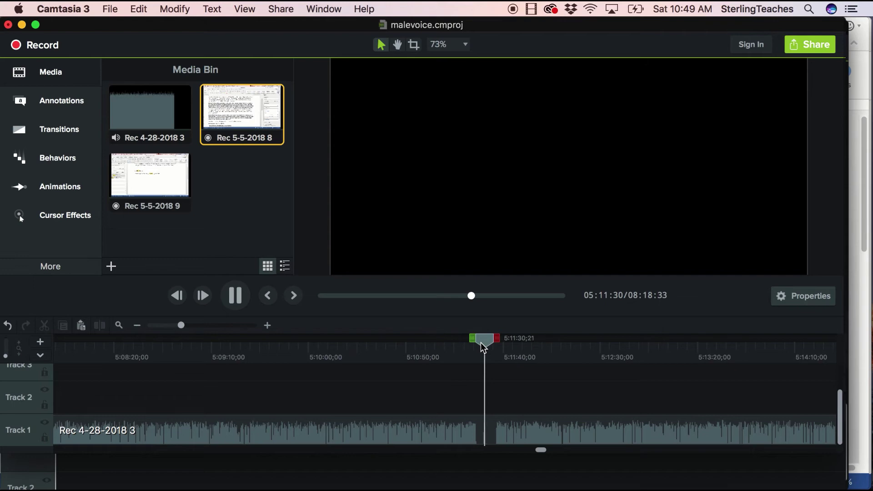
key(space)
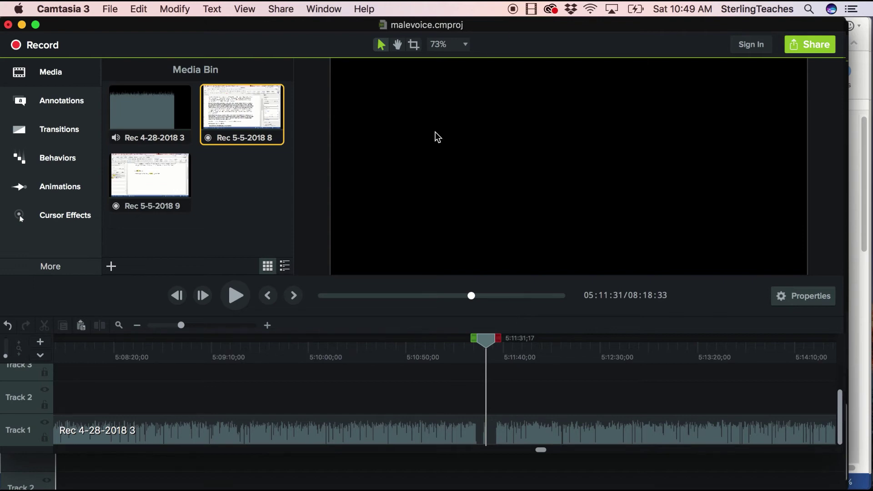
click(80, 6)
click(80, 5)
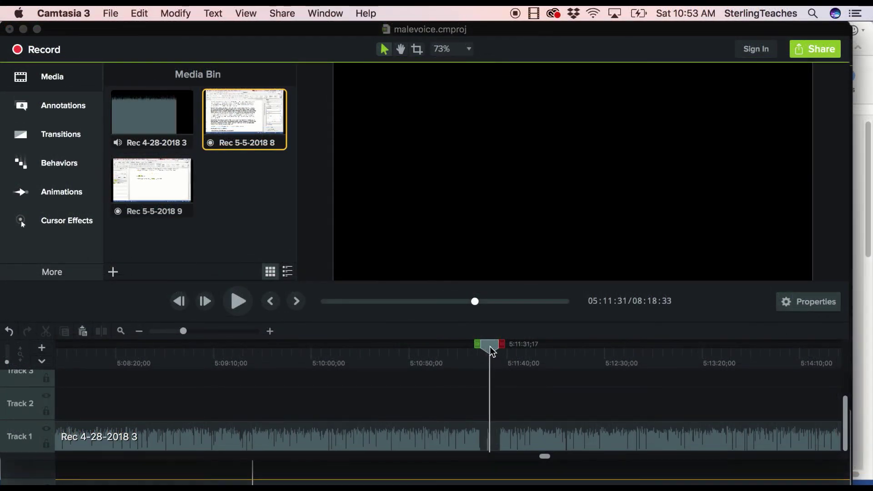
Play from the gap and split the Track 1 narration at 5:11:29;03
drag(490, 347, 486, 348)
key(space)
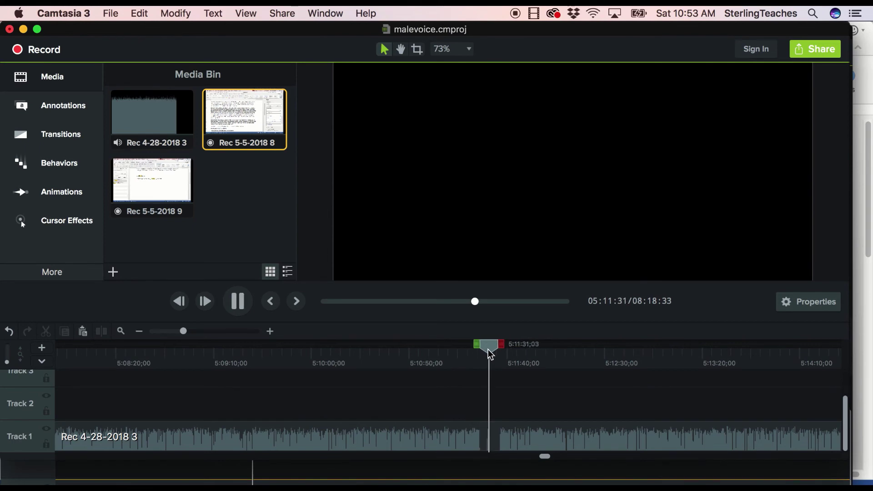
key(space)
drag(489, 350, 485, 350)
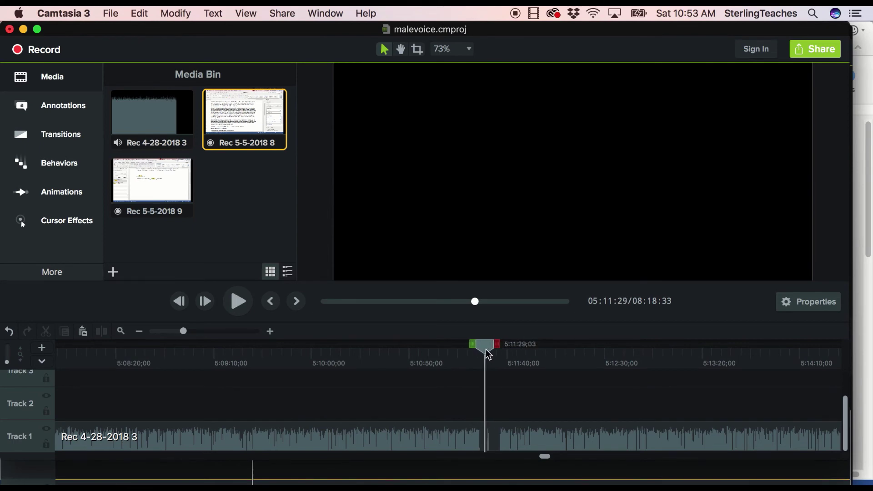
click(481, 431)
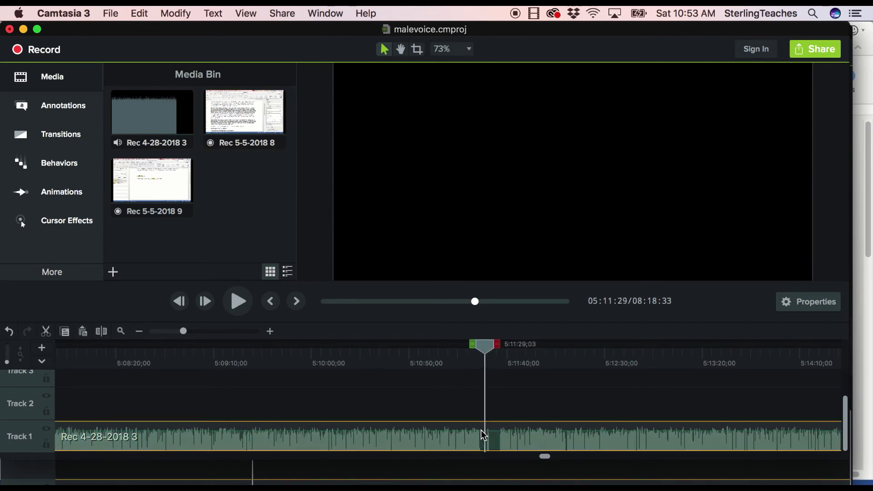
click(100, 333)
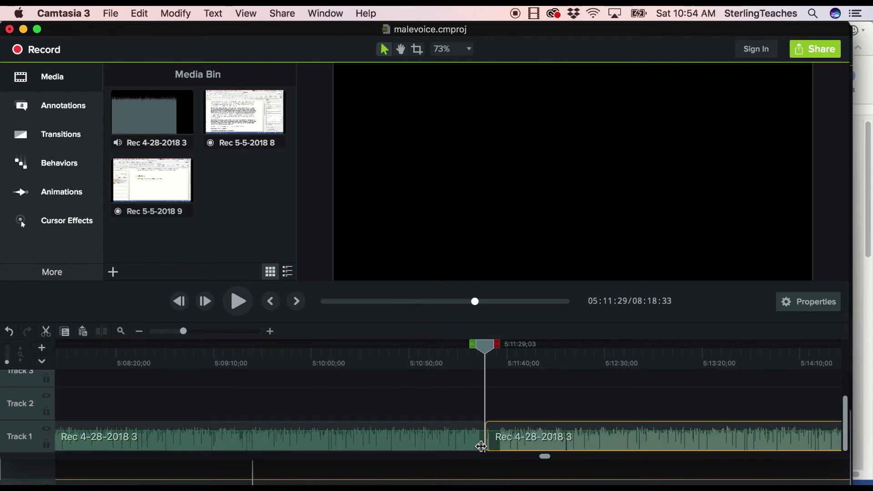
Split again after the pause and trim the clip edges to remove the extra silence
drag(485, 346, 498, 346)
click(104, 334)
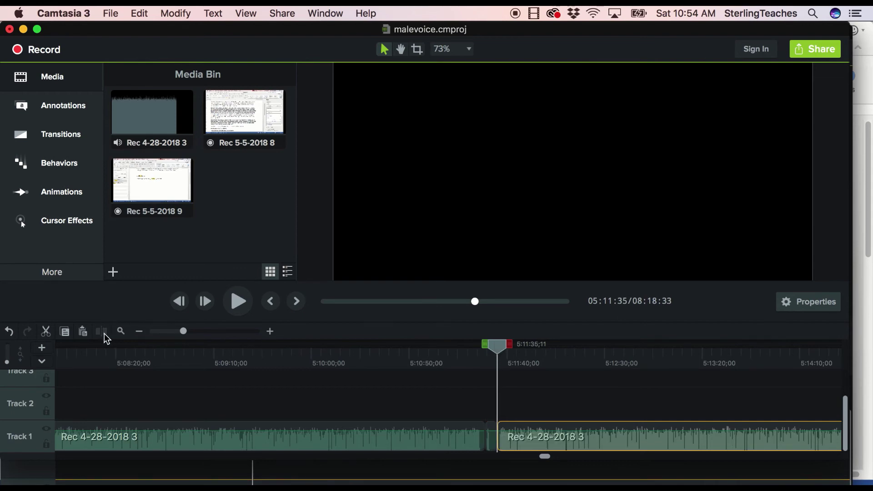
click(270, 331)
click(270, 331)
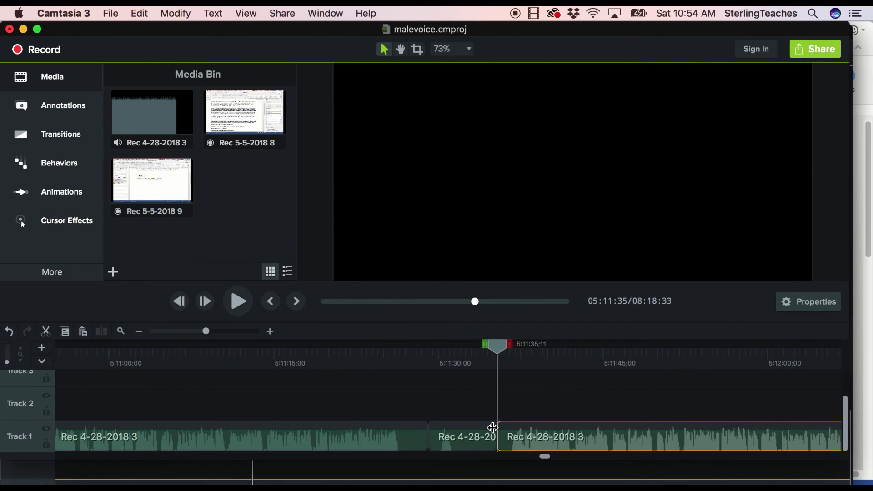
mouse_move(493, 428)
mouse_down()
mouse_move(457, 432)
mouse_move(484, 442)
mouse_up()
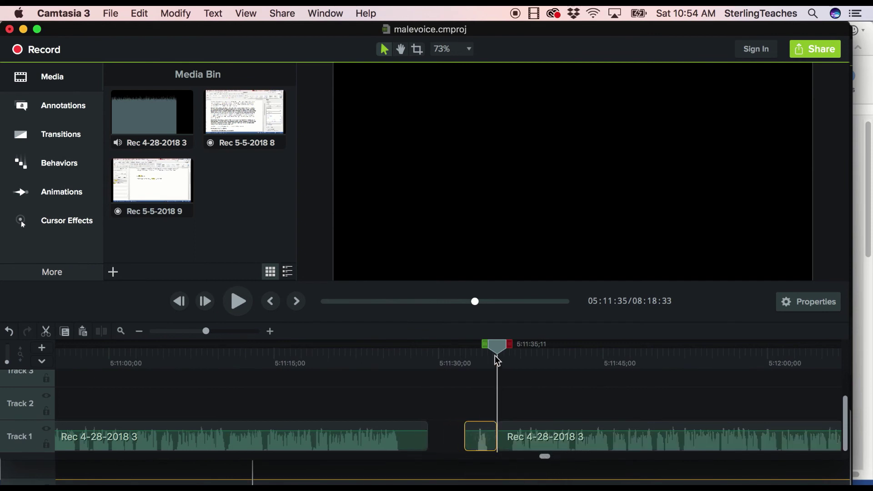
drag(497, 359, 477, 359)
mouse_move(497, 437)
mouse_down()
mouse_move(508, 438)
mouse_move(490, 445)
mouse_move(499, 446)
mouse_up()
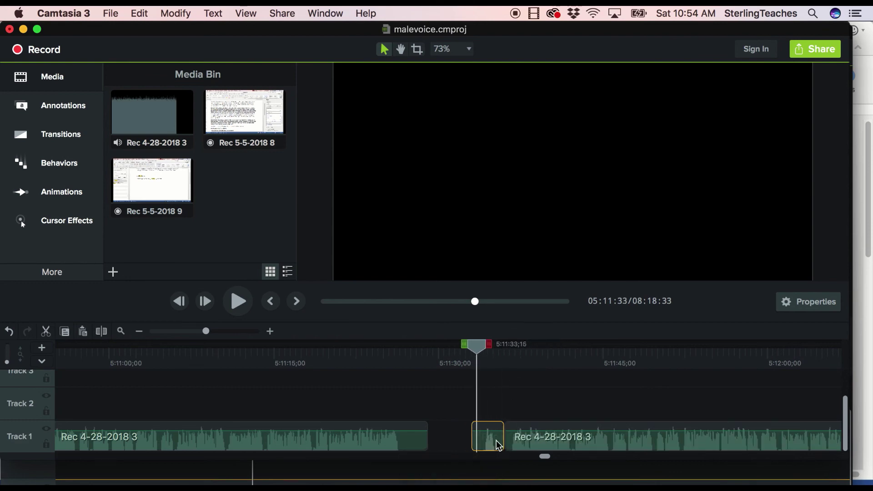
click(477, 349)
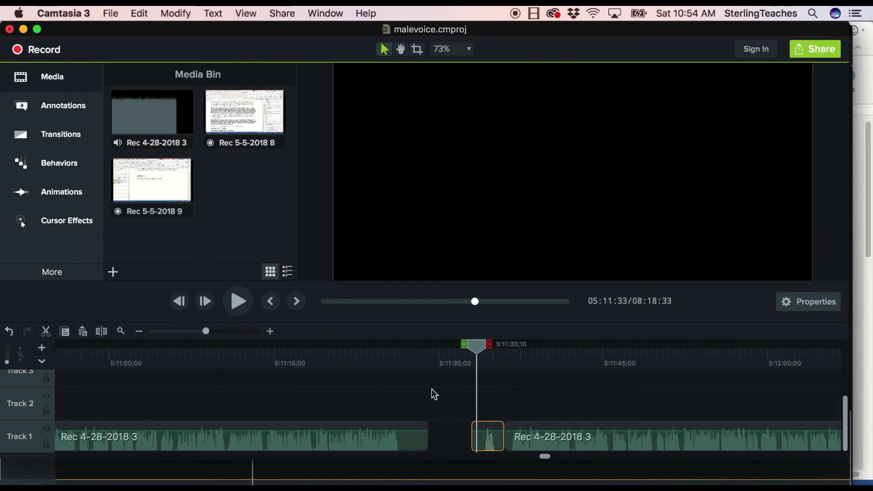
click(139, 336)
Position the playhead precisely at the chapter's end, around 5:21:00
click(139, 336)
click(140, 337)
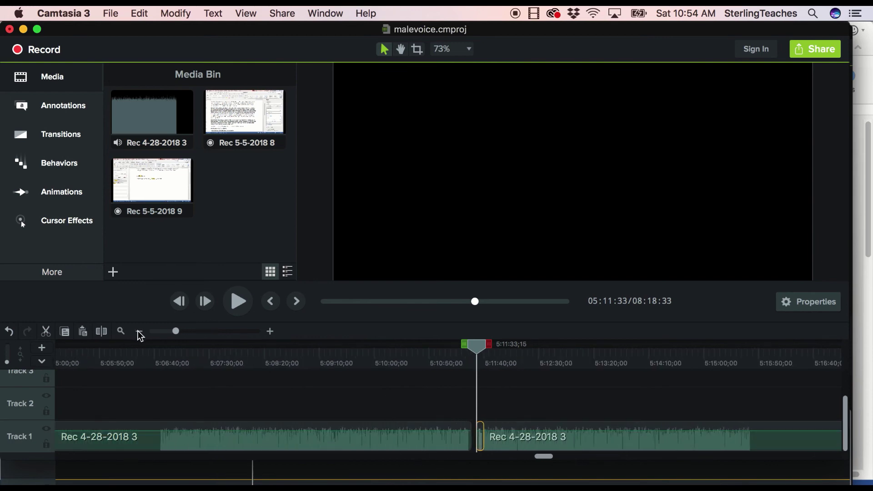
click(140, 336)
click(139, 336)
click(140, 336)
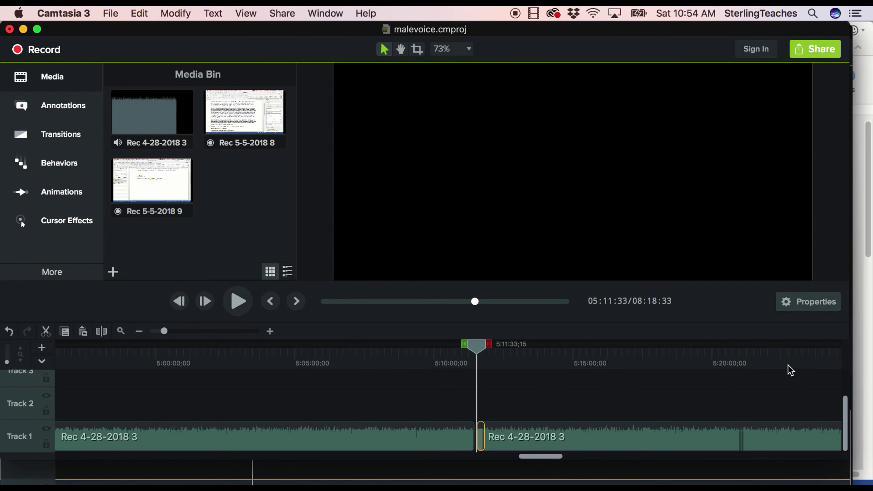
click(740, 362)
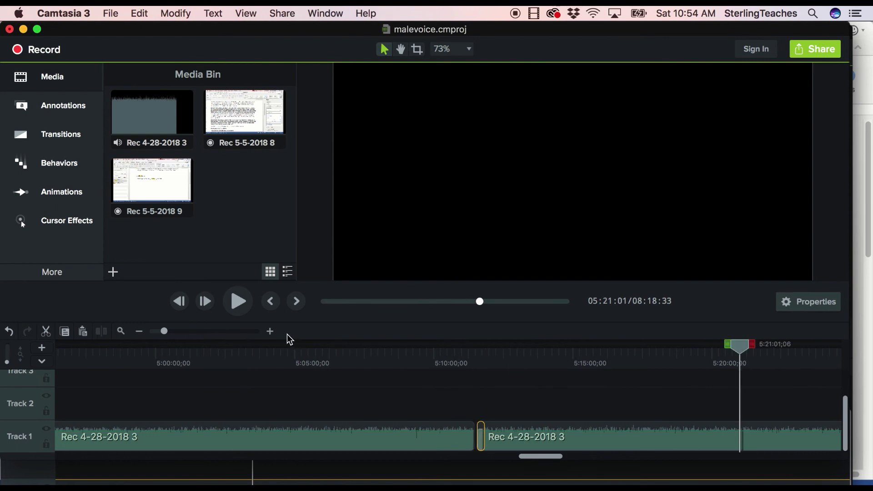
click(271, 332)
click(272, 332)
click(271, 332)
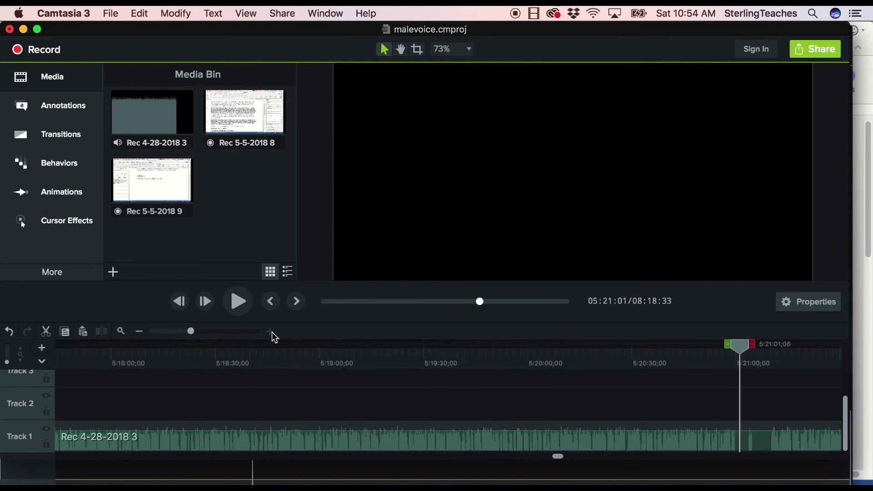
click(271, 333)
click(272, 332)
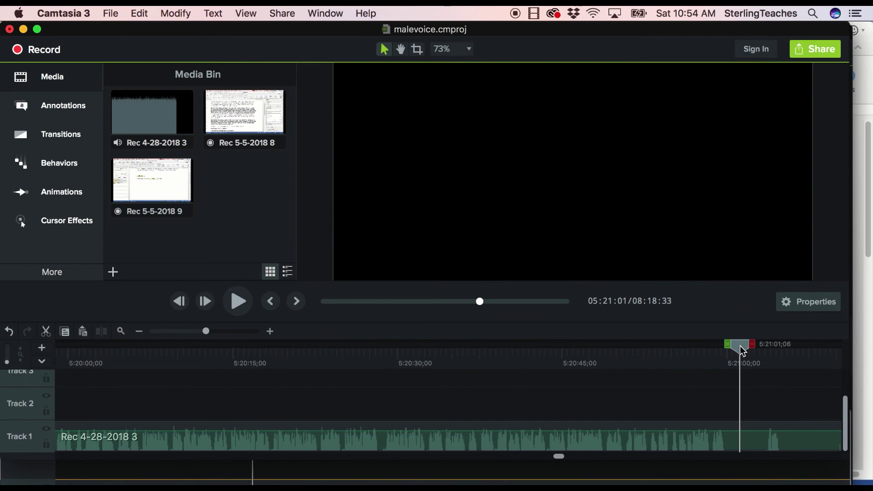
drag(737, 351, 734, 362)
Split the narration clip at 5:21:00;19 and shift the later piece right to leave a gap
click(737, 437)
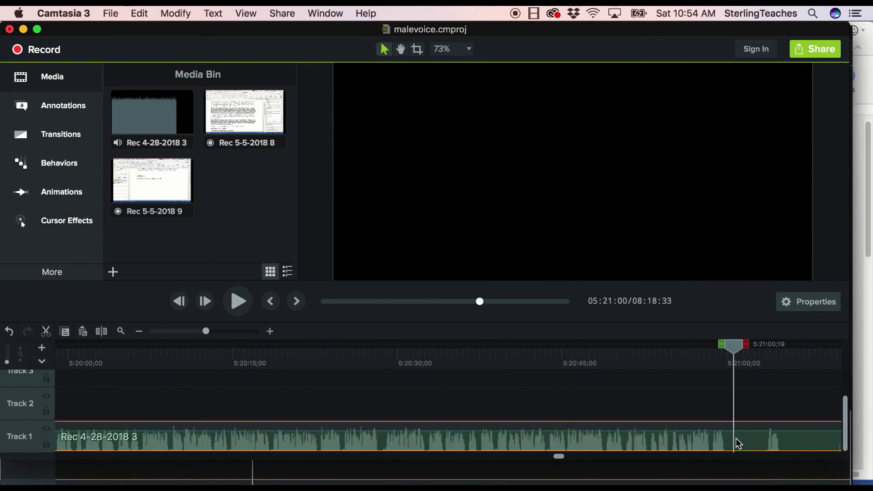
click(100, 332)
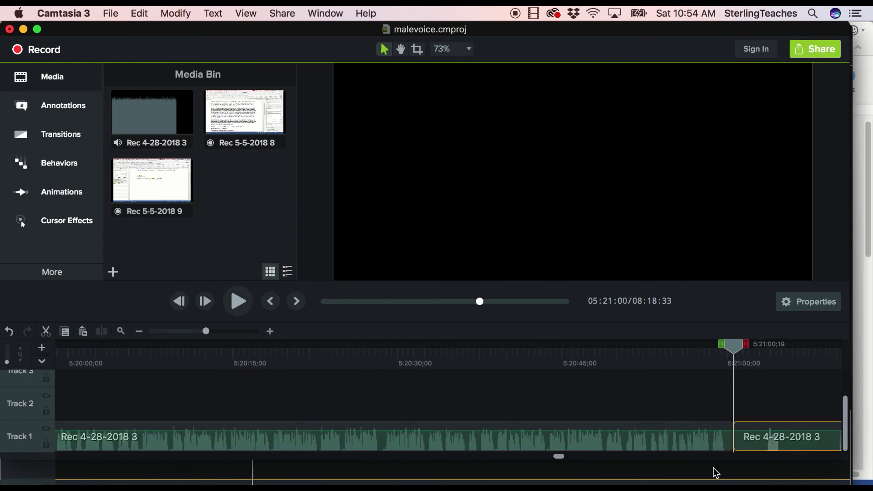
drag(735, 445, 756, 436)
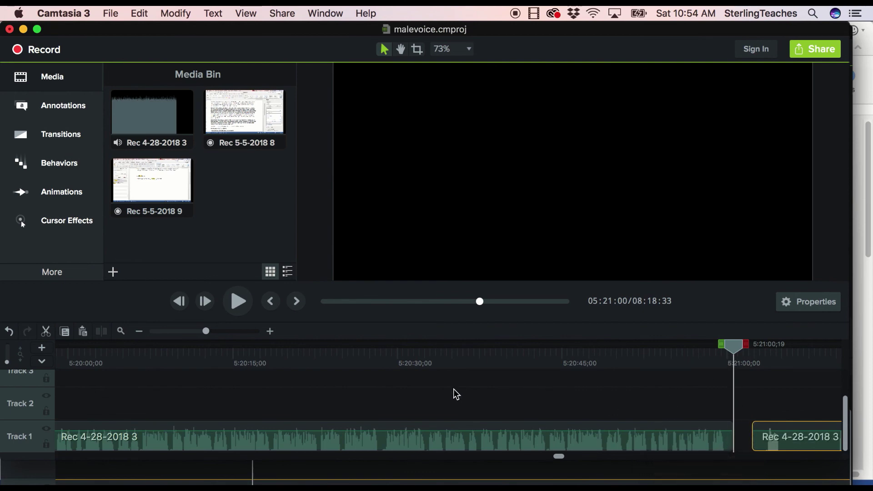
Mark a time range whose end point sits at the chapter's 5:21 break
click(139, 331)
click(139, 332)
click(139, 331)
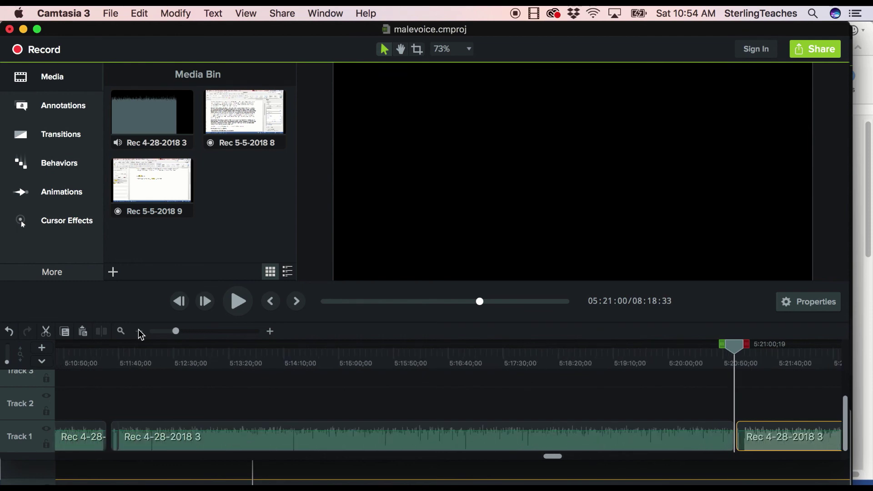
click(139, 331)
drag(734, 347, 265, 362)
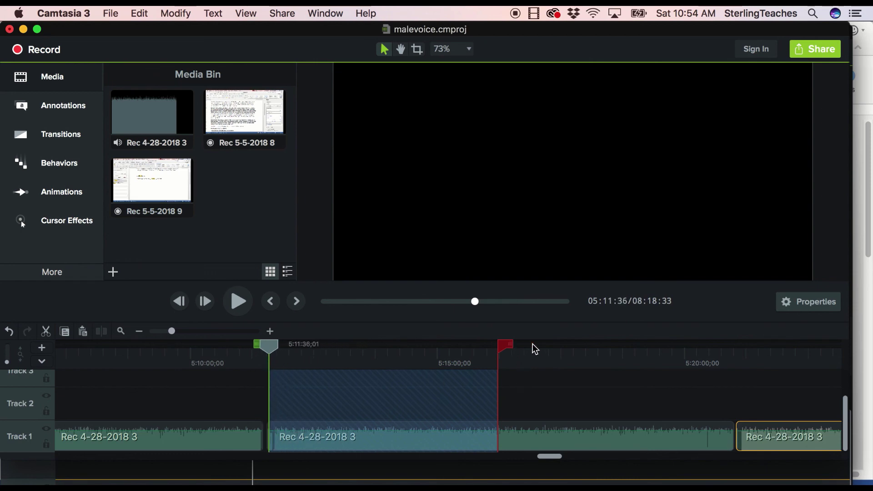
drag(534, 344, 744, 369)
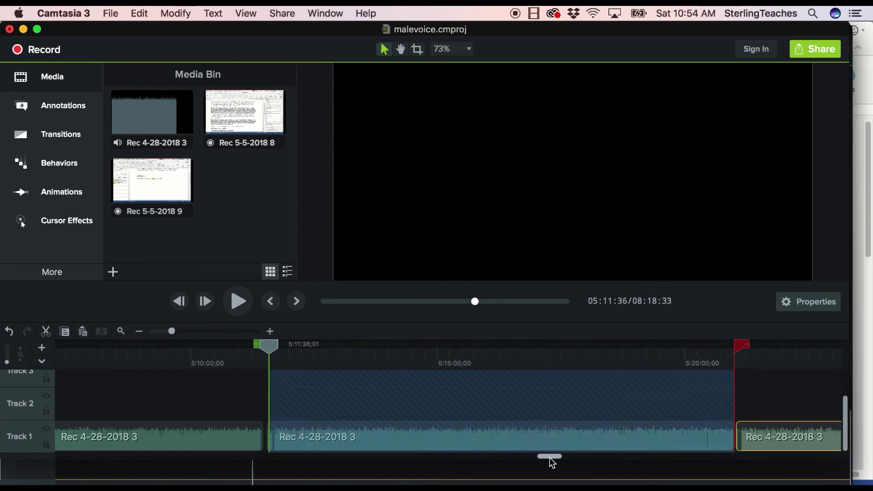
Pull the range's start back to the chapter's beginning at about 5:11:33
click(271, 333)
click(271, 333)
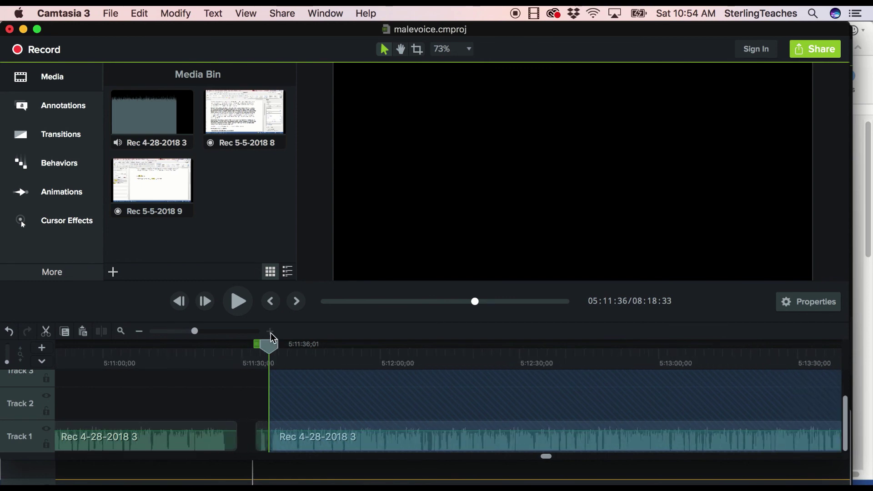
click(271, 332)
click(270, 332)
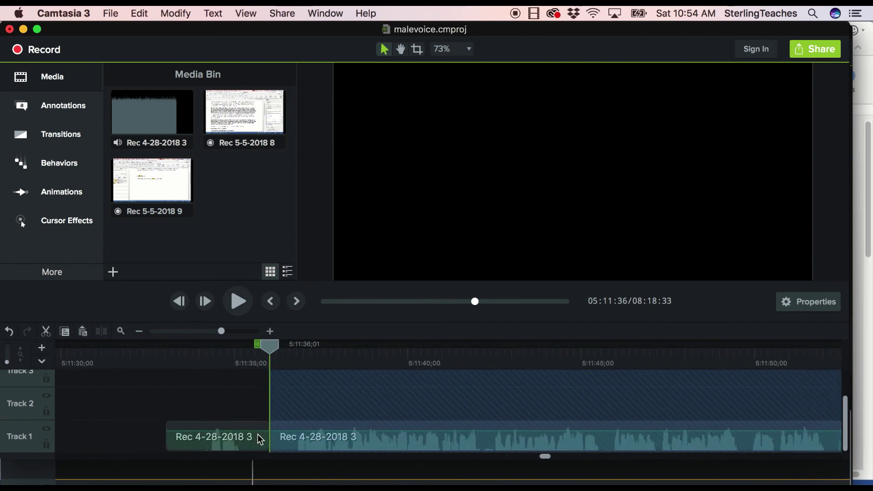
drag(261, 351, 159, 355)
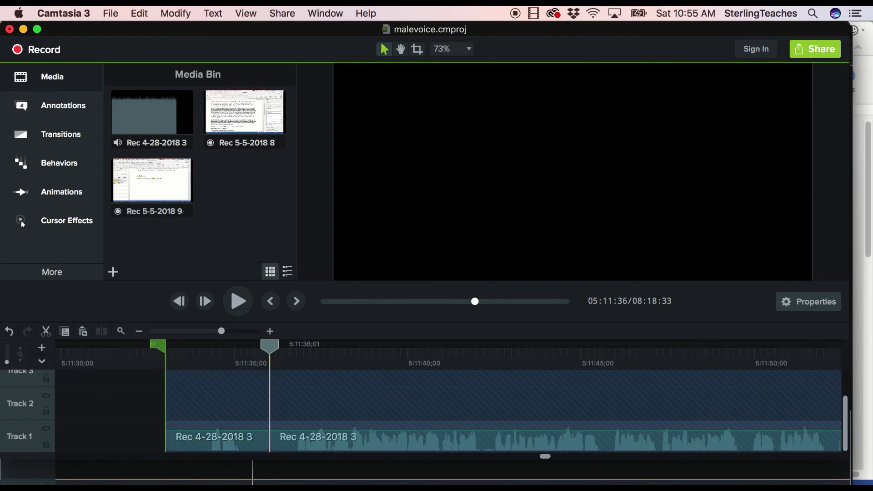
click(141, 331)
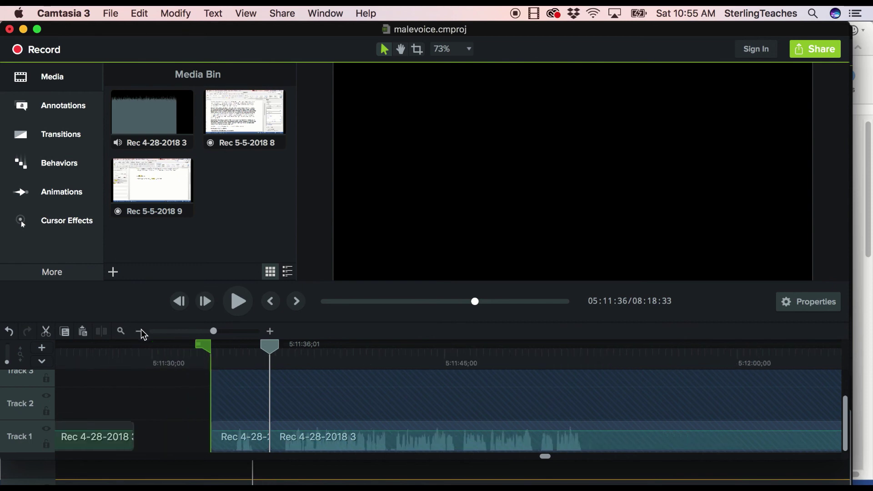
click(141, 330)
click(141, 330)
click(141, 330)
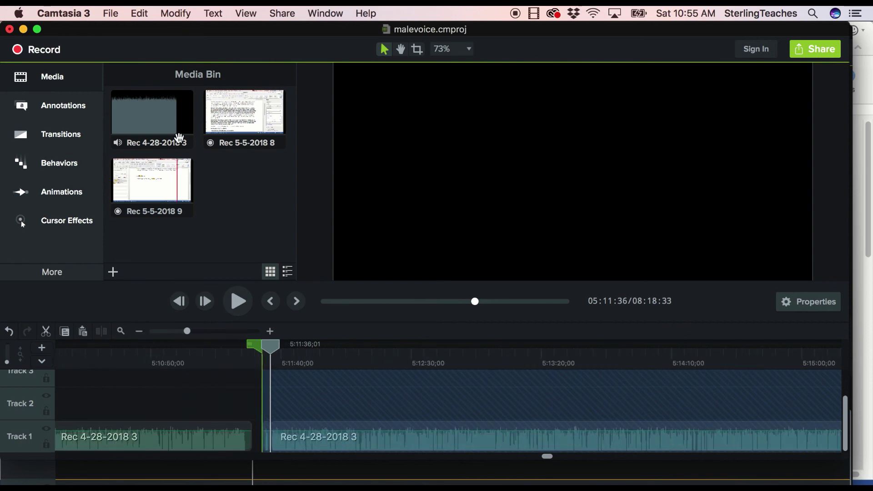
click(284, 13)
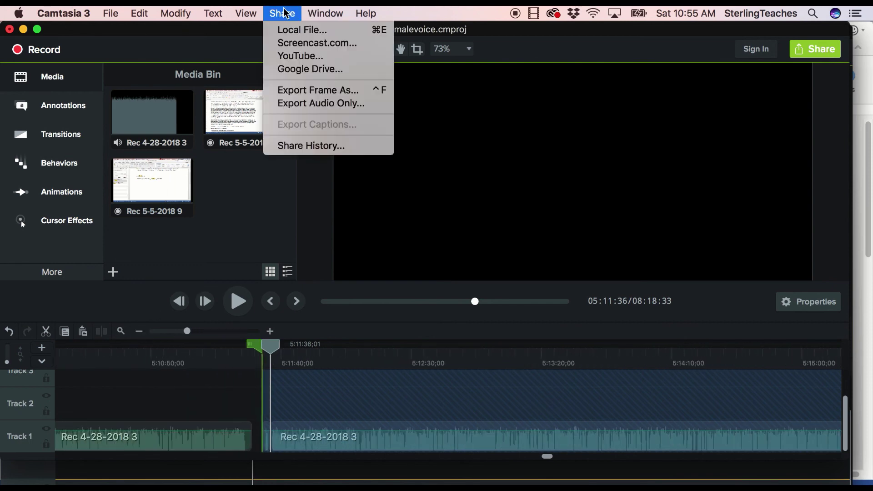
click(326, 102)
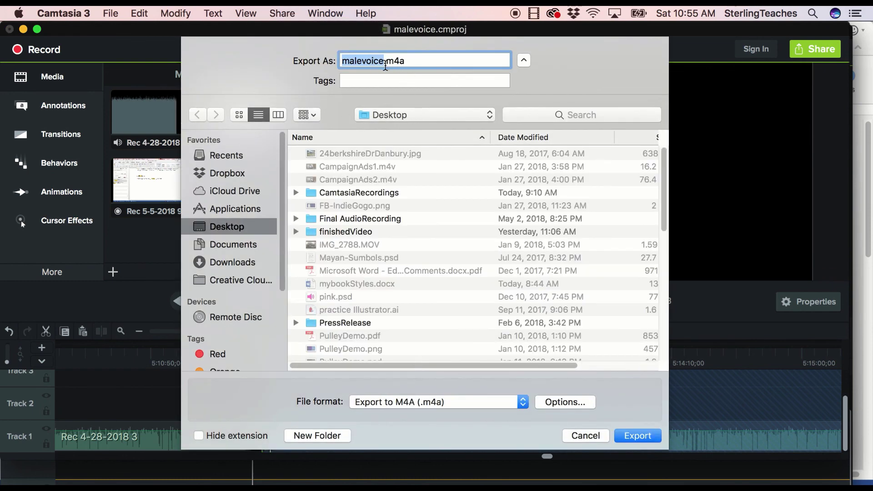
click(587, 436)
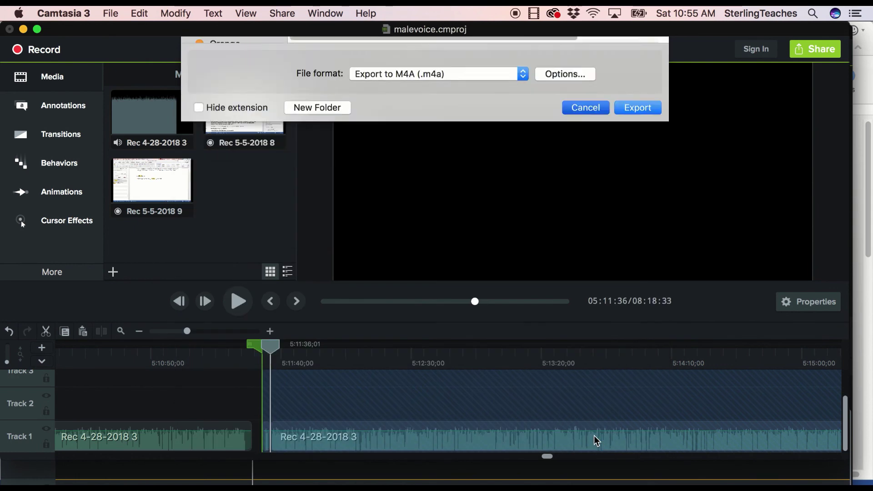